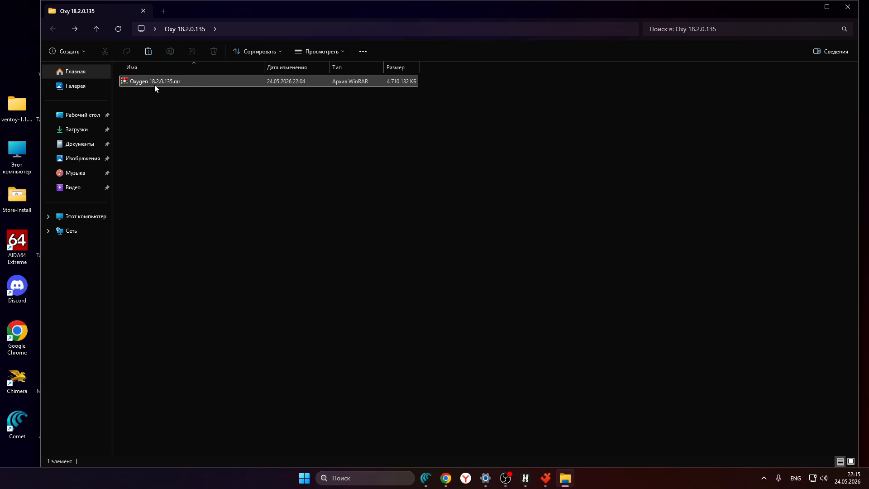
Step: Extract Oxygen 18.2.0.135.rar into its own folder with WinRAR and open the extracted folder
{"action": "right_click", "coordinate": [152, 83]}
{"action": "mouse_move", "coordinate": [190, 100]}
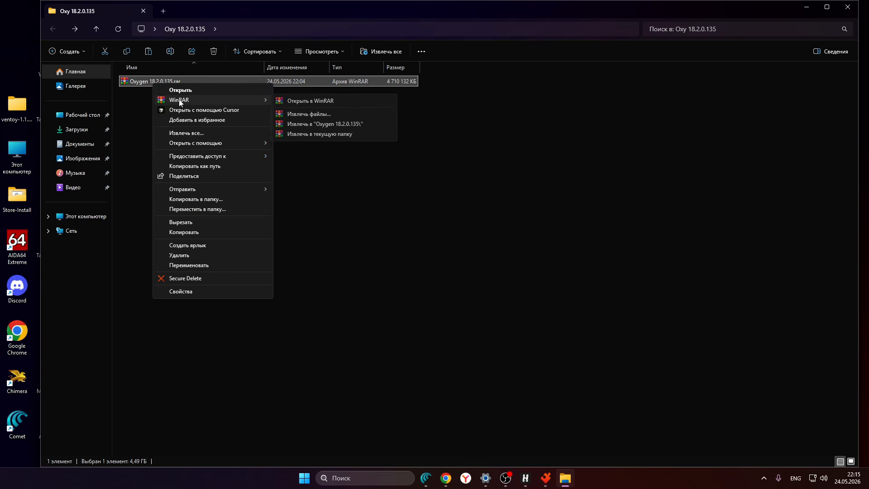
{"action": "left_click", "coordinate": [325, 124]}
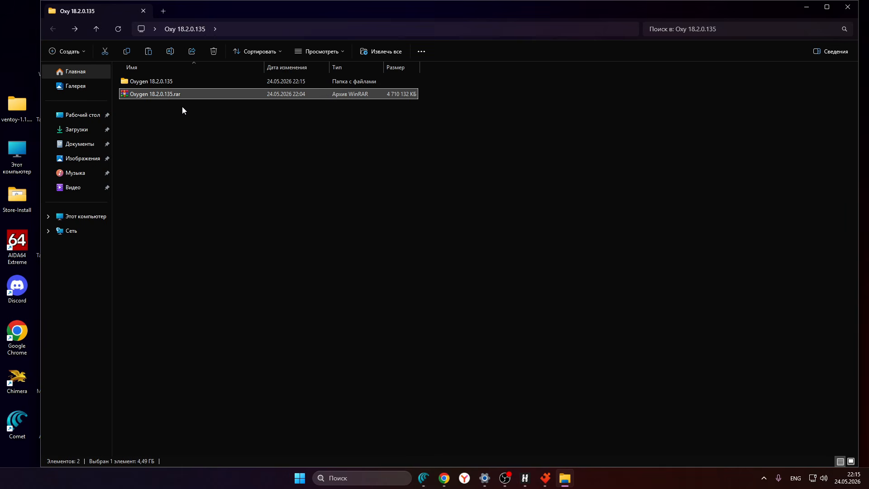
{"action": "double_click", "coordinate": [159, 82]}
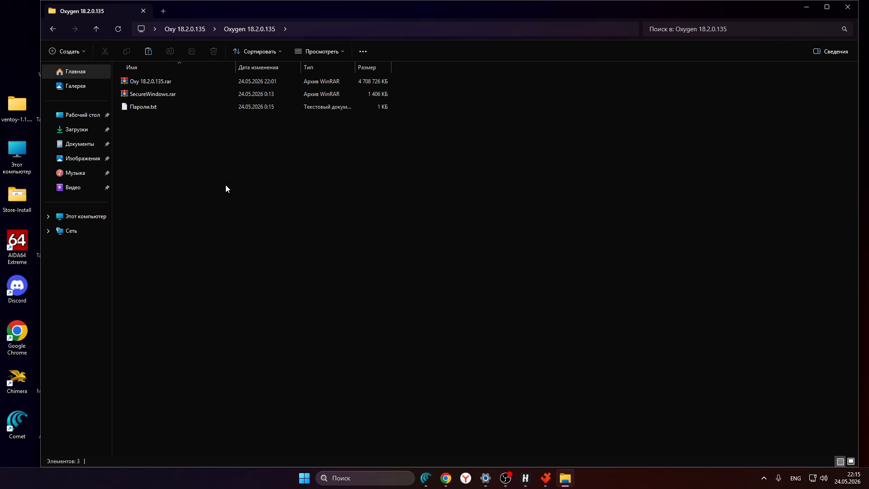
Step: Open Пароли.txt, copy the archive password from it, and minimize the text file
{"action": "double_click", "coordinate": [149, 110]}
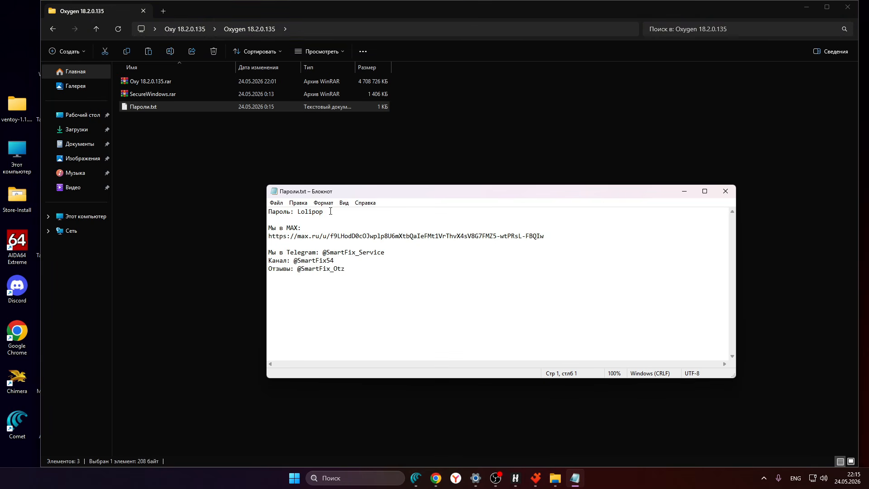
{"action": "left_click_drag", "start_coordinate": [331, 211], "coordinate": [296, 212]}
{"action": "left_click_drag", "start_coordinate": [564, 236], "coordinate": [268, 236]}
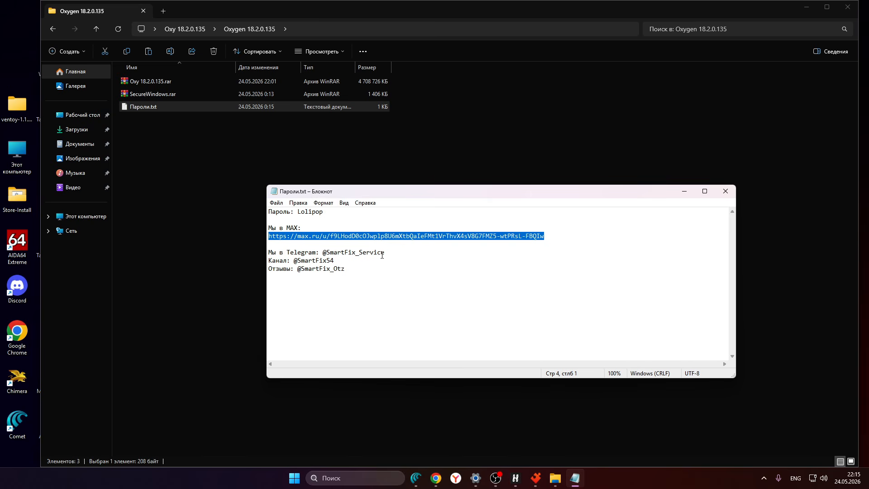
{"action": "left_click_drag", "start_coordinate": [382, 255], "coordinate": [316, 270]}
{"action": "left_click", "coordinate": [335, 212]}
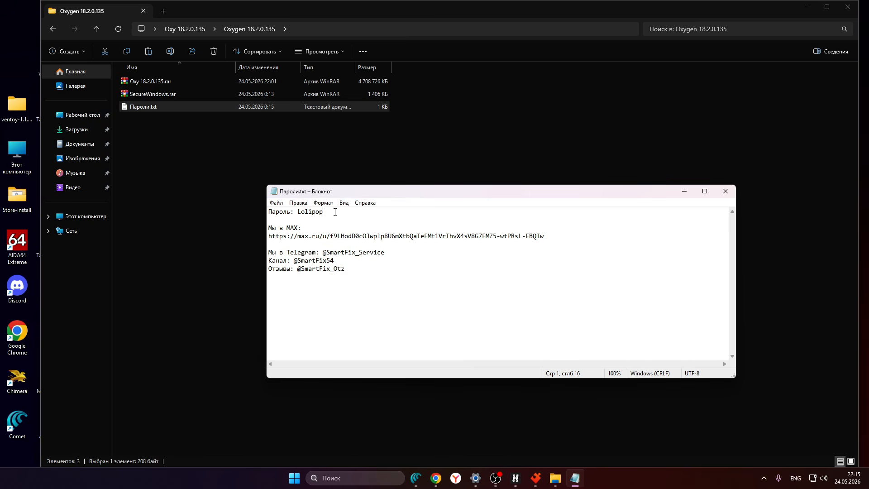
{"action": "left_click_drag", "start_coordinate": [323, 211], "coordinate": [297, 212]}
{"action": "right_click", "coordinate": [308, 212]}
{"action": "left_click", "coordinate": [337, 242]}
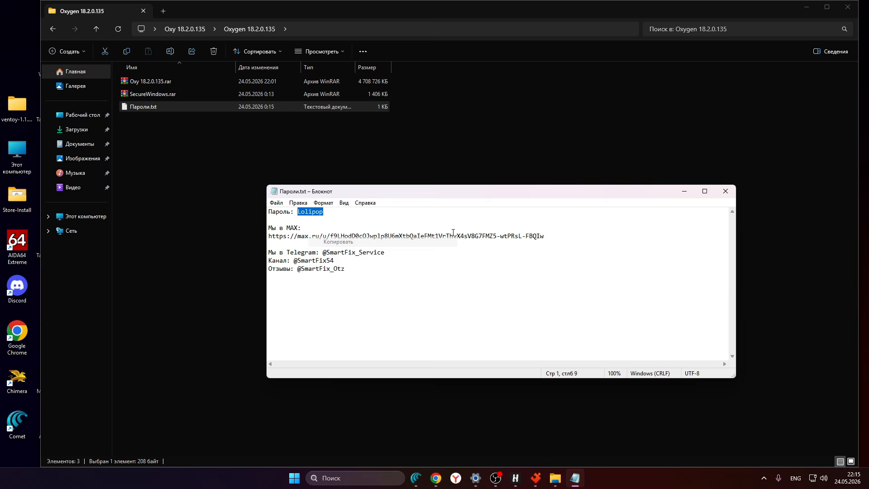
{"action": "left_click", "coordinate": [684, 191]}
Step: Extract SecureWindows.rar into a SecureWindows folder, pasting the copied archive password
{"action": "left_click", "coordinate": [158, 115]}
{"action": "left_click", "coordinate": [138, 93]}
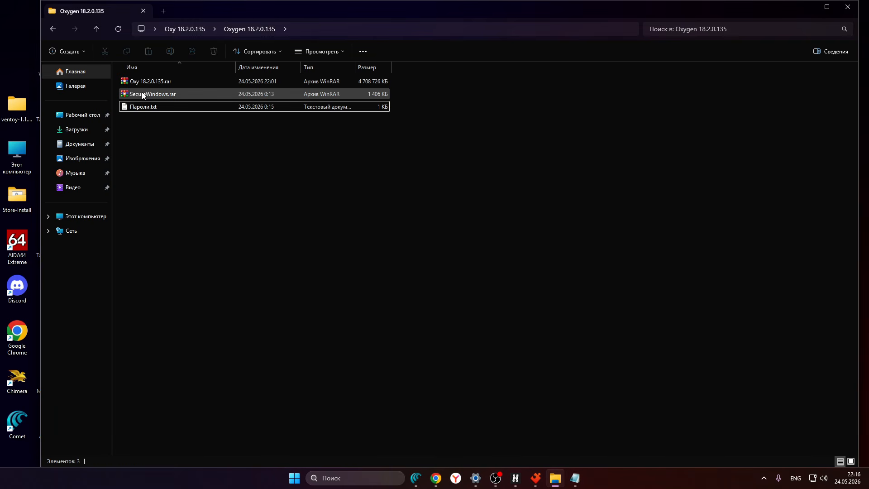
{"action": "right_click", "coordinate": [141, 92]}
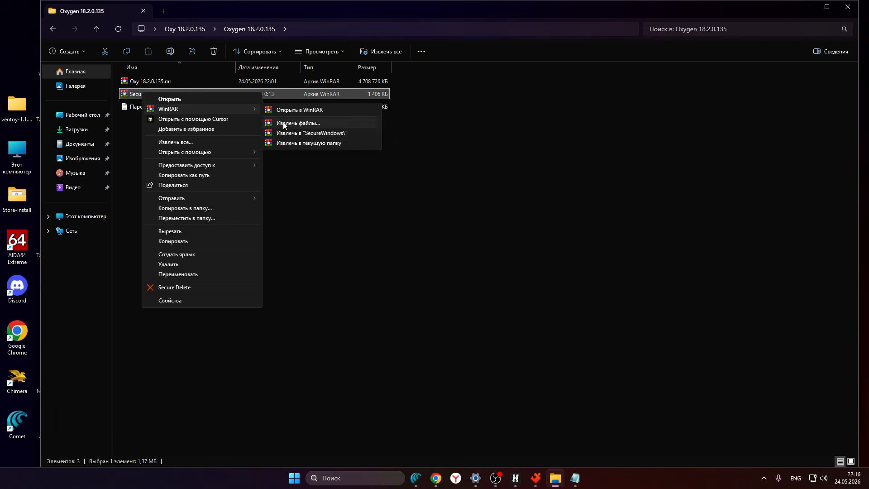
{"action": "left_click", "coordinate": [295, 132]}
{"action": "right_click", "coordinate": [404, 220]}
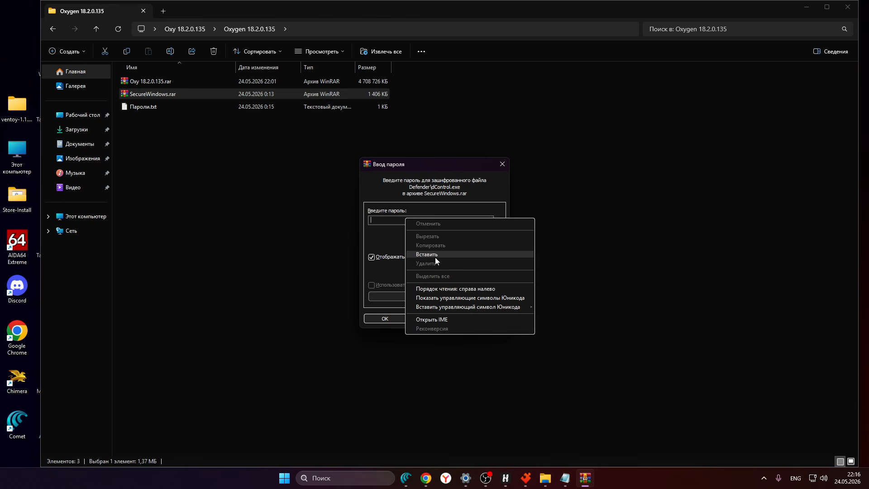
{"action": "left_click", "coordinate": [435, 257]}
{"action": "left_click", "coordinate": [401, 316]}
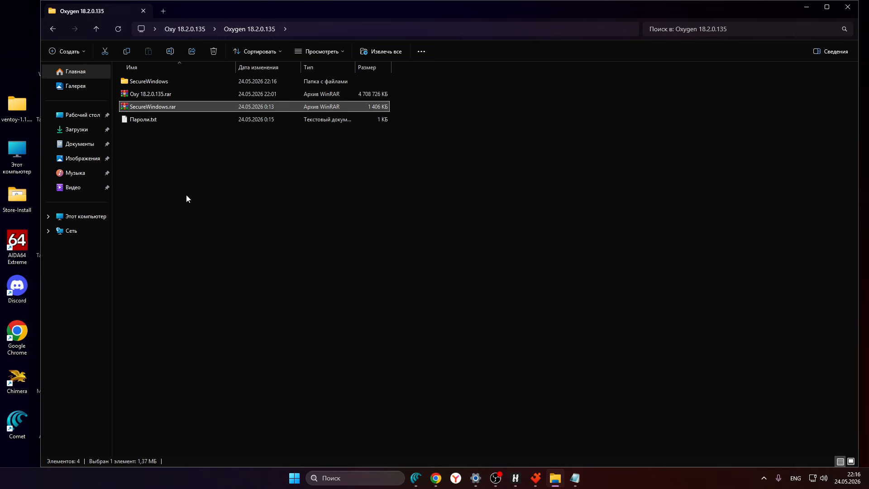
Step: Open the Defender folder inside the extracted SecureWindows folder and select dControl.exe
{"action": "left_click", "coordinate": [146, 82]}
{"action": "double_click", "coordinate": [146, 82]}
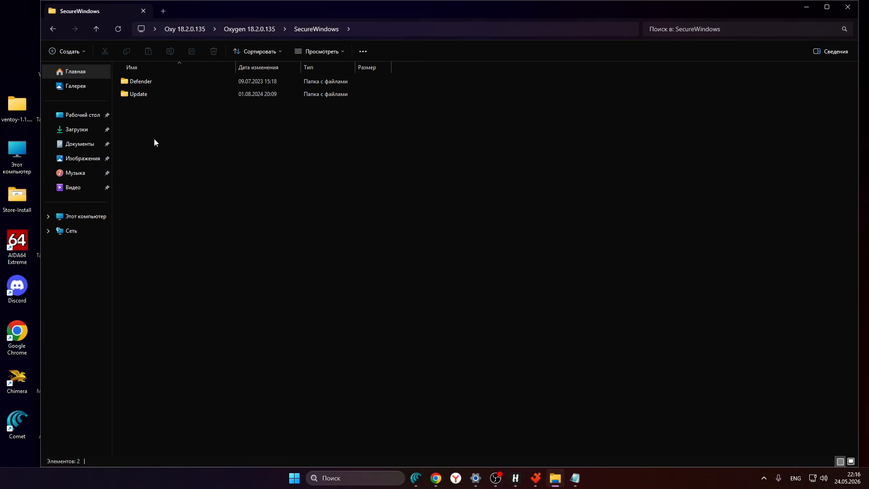
{"action": "double_click", "coordinate": [142, 81]}
{"action": "left_click", "coordinate": [142, 83]}
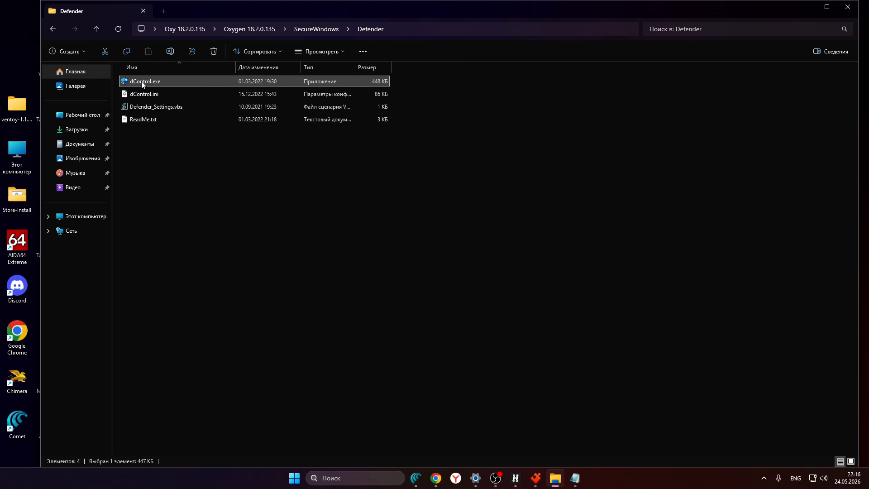
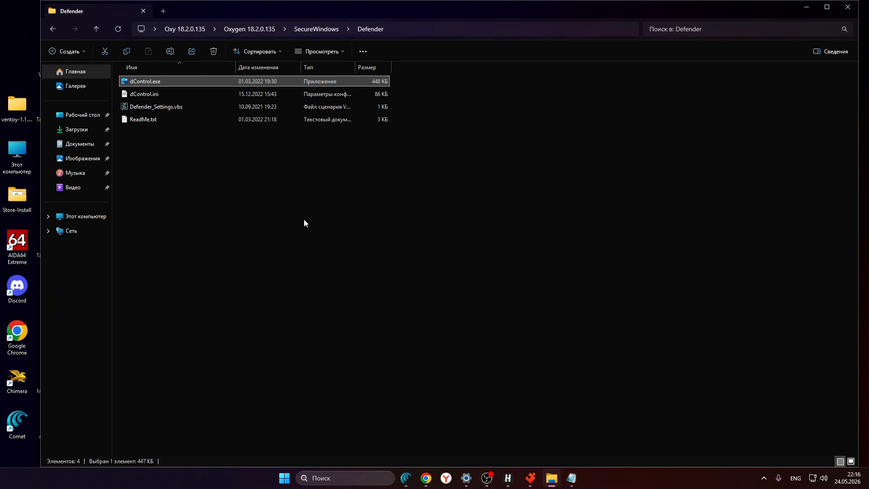
Step: Run Wub_x64.exe from the Update folder as administrator, apply Disable Updates with Protect Services Settings, and close the tool
{"action": "left_click", "coordinate": [53, 29]}
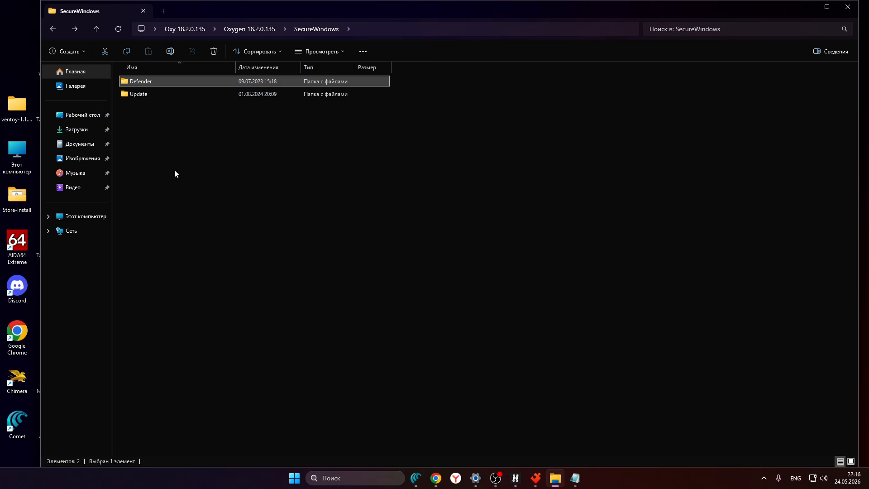
{"action": "double_click", "coordinate": [141, 94]}
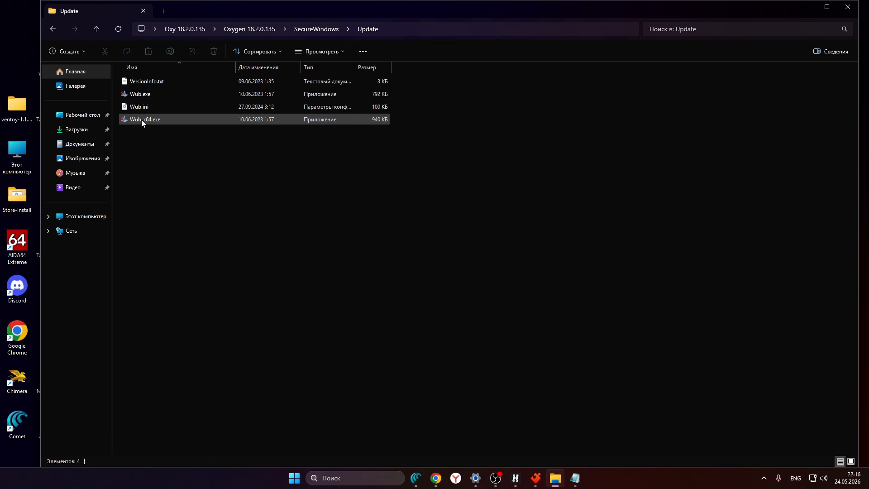
{"action": "right_click", "coordinate": [141, 120]}
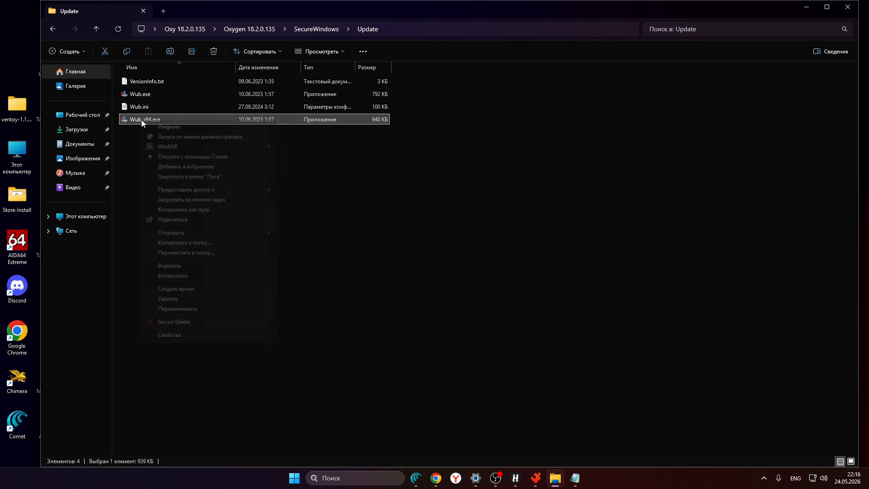
{"action": "left_click", "coordinate": [160, 137]}
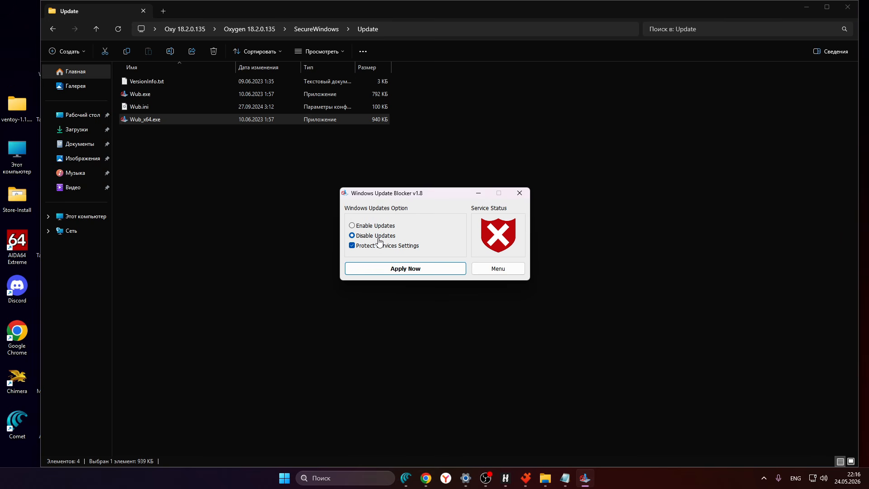
{"action": "left_click", "coordinate": [404, 270]}
{"action": "left_click", "coordinate": [520, 193]}
Step: Return to the Oxygen 18.2.0.135 folder and extract Oxy 18.2.0.135.rar into its own folder, pasting the archive password
{"action": "left_click", "coordinate": [51, 28]}
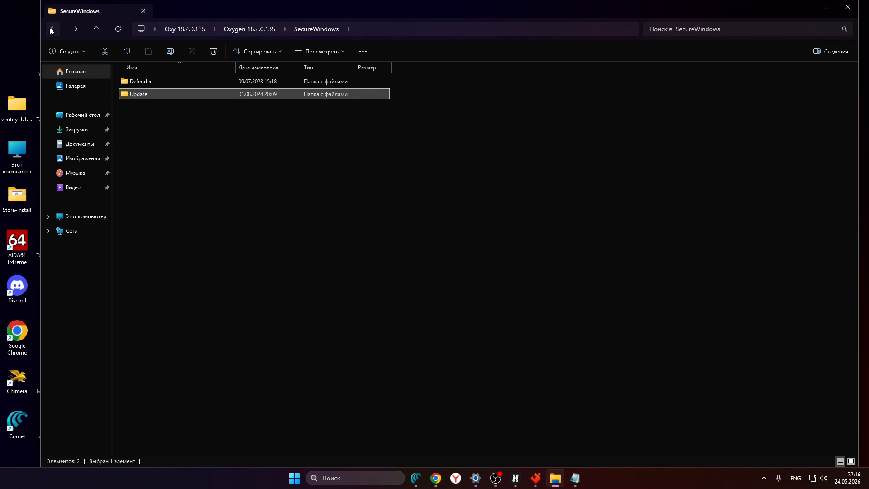
{"action": "left_click", "coordinate": [51, 28]}
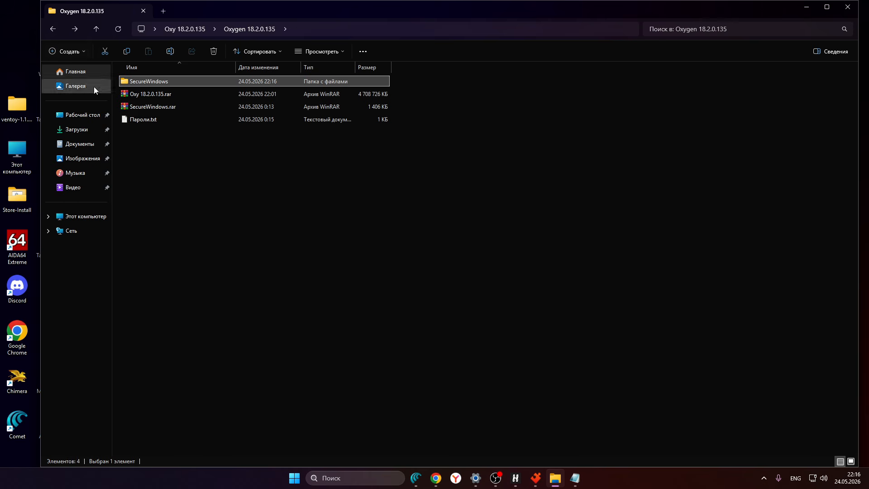
{"action": "right_click", "coordinate": [141, 94]}
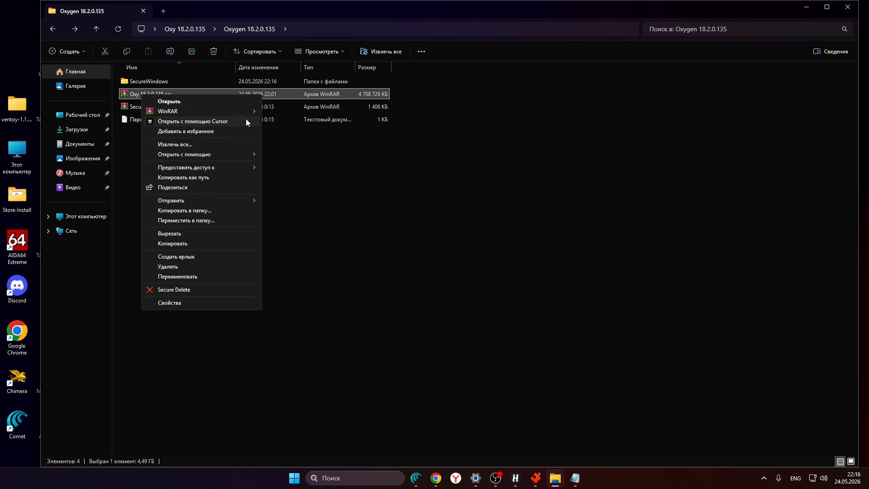
{"action": "mouse_move", "coordinate": [256, 113]}
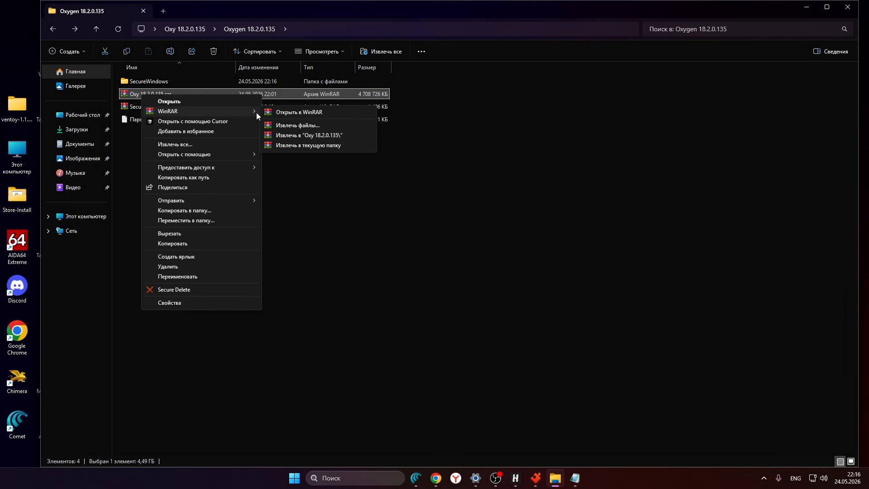
{"action": "left_click", "coordinate": [311, 135]}
{"action": "right_click", "coordinate": [381, 220]}
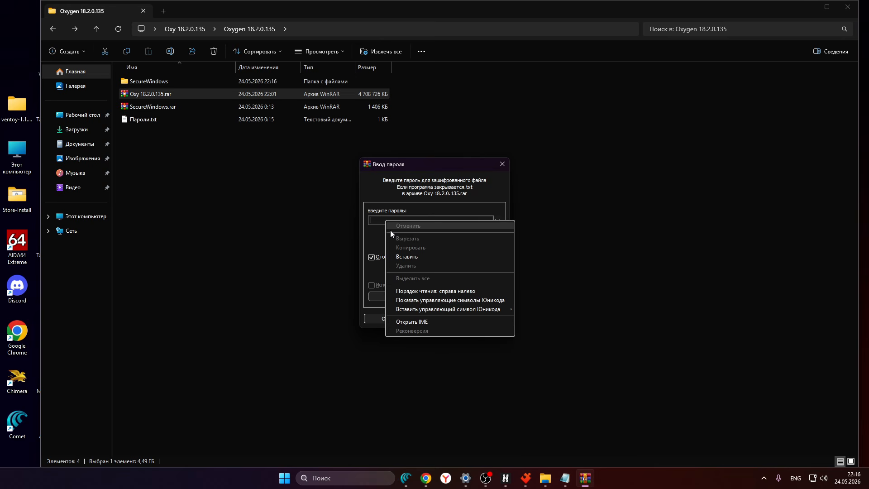
{"action": "left_click", "coordinate": [408, 257]}
{"action": "left_click", "coordinate": [386, 319]}
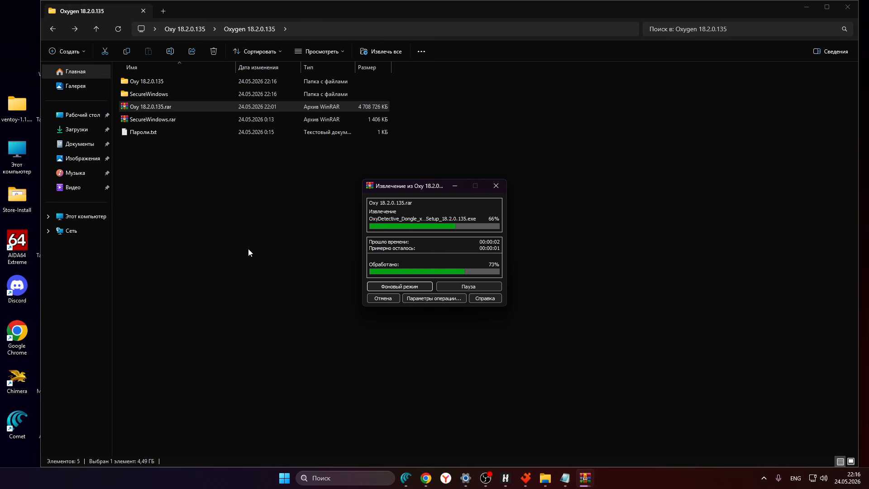
Step: Open the extracted Oxy 18.2.0.135 folder, run GetHWID.exe as administrator, and select the whole Hardware ID
{"action": "double_click", "coordinate": [141, 82]}
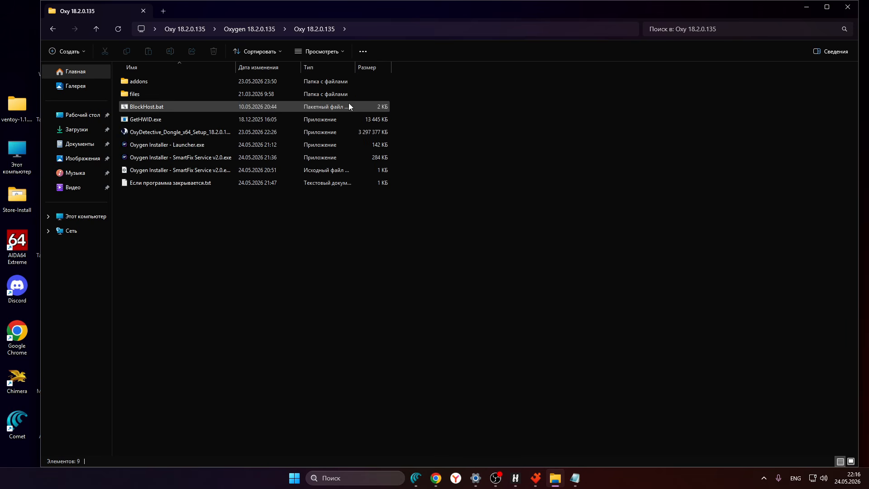
{"action": "right_click", "coordinate": [136, 119]}
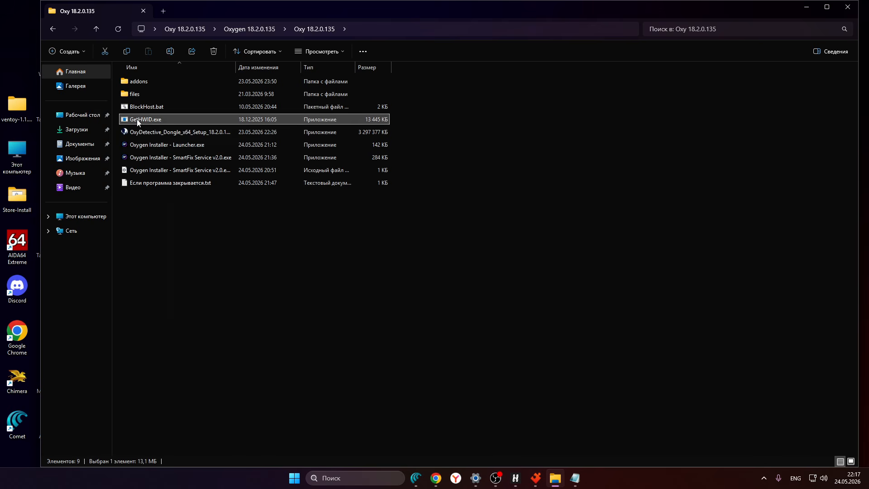
{"action": "left_click", "coordinate": [162, 135]}
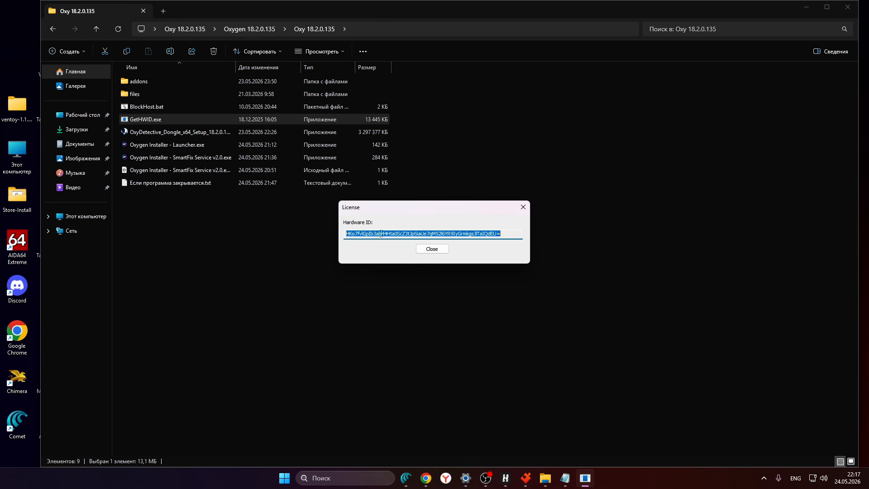
{"action": "left_click_drag", "start_coordinate": [517, 233], "coordinate": [334, 240]}
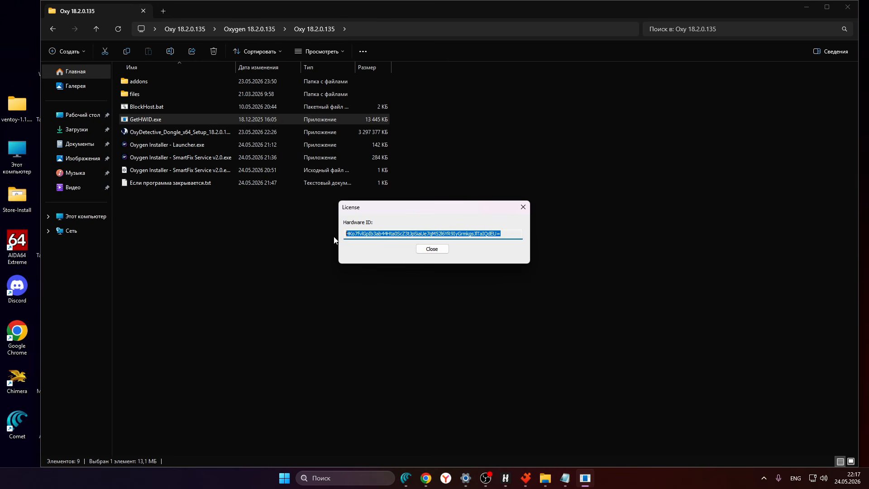
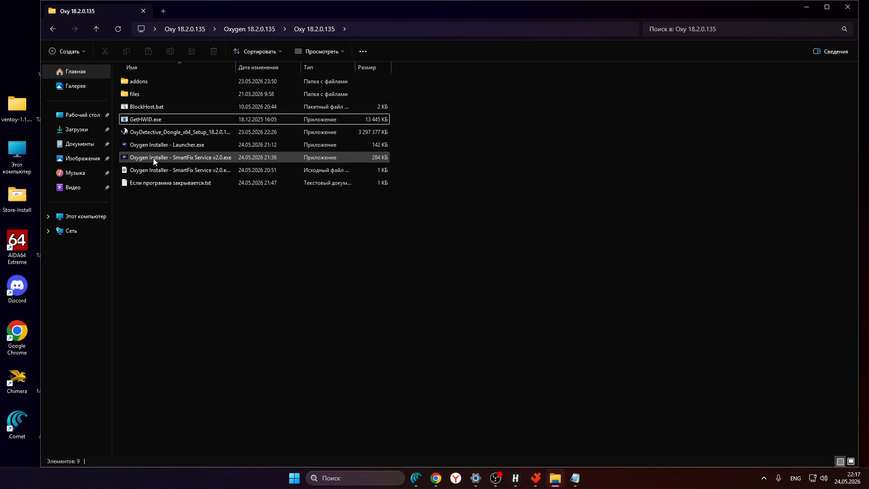
Step: Run Oxygen Installer - SmartFix Service v2.0.exe as administrator
{"action": "mouse_move", "coordinate": [149, 160]}
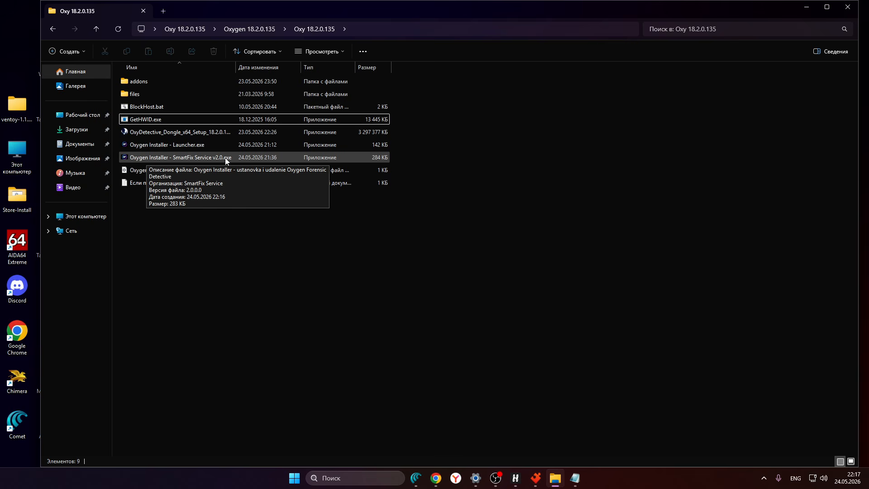
{"action": "left_click", "coordinate": [146, 158]}
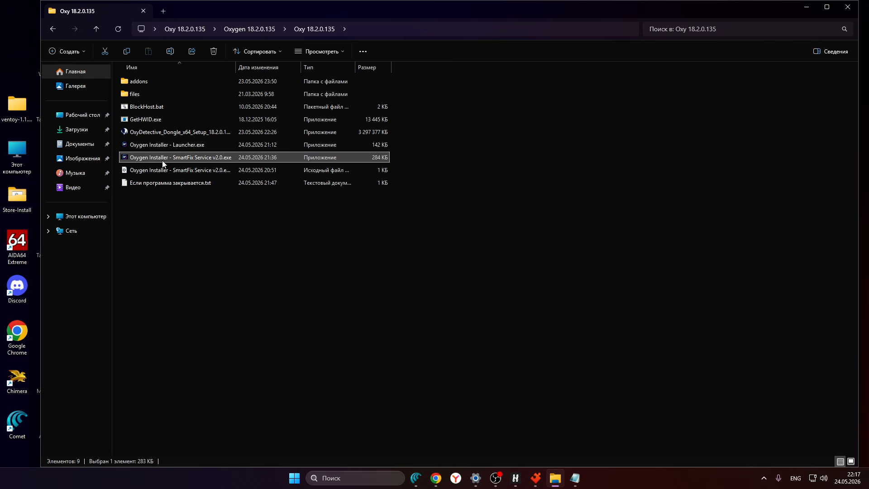
{"action": "mouse_move", "coordinate": [163, 163]}
{"action": "right_click", "coordinate": [143, 156]}
{"action": "left_click", "coordinate": [182, 173]}
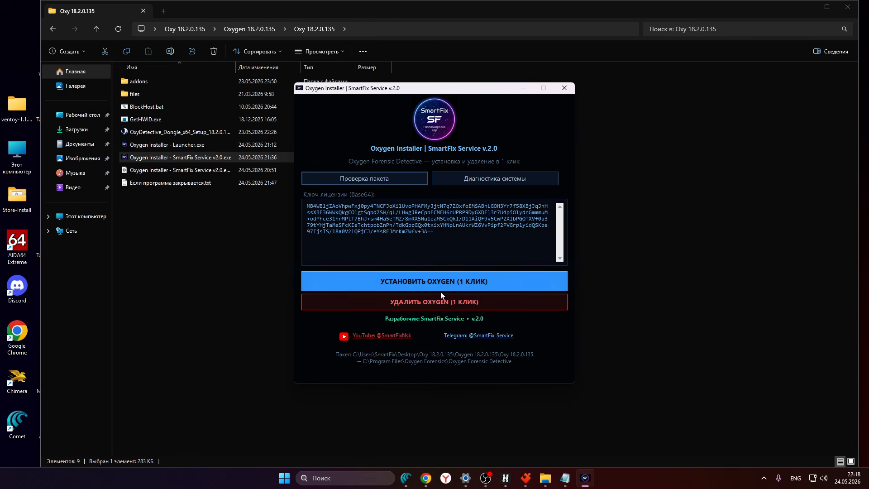
Step: Remove the existing Oxygen installation with the one-click uninstall, and start the one-click installation of Oxygen
{"action": "left_click", "coordinate": [452, 302]}
{"action": "left_click", "coordinate": [464, 293]}
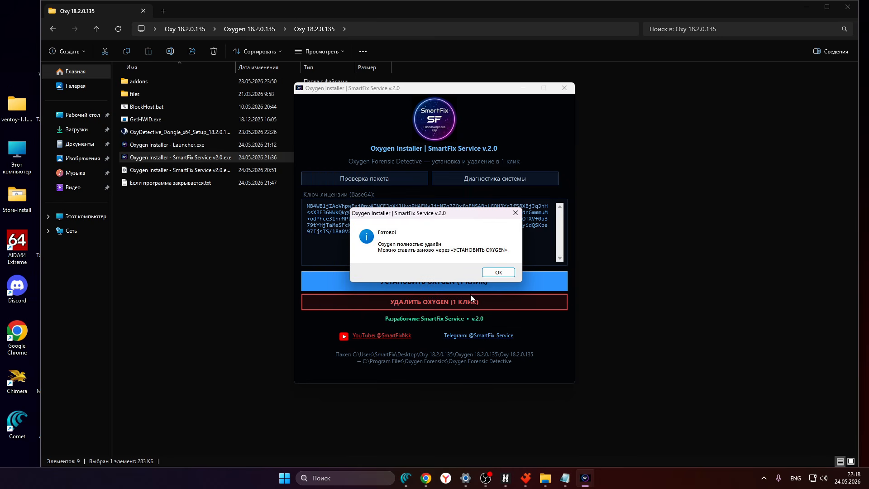
{"action": "left_click", "coordinate": [498, 272]}
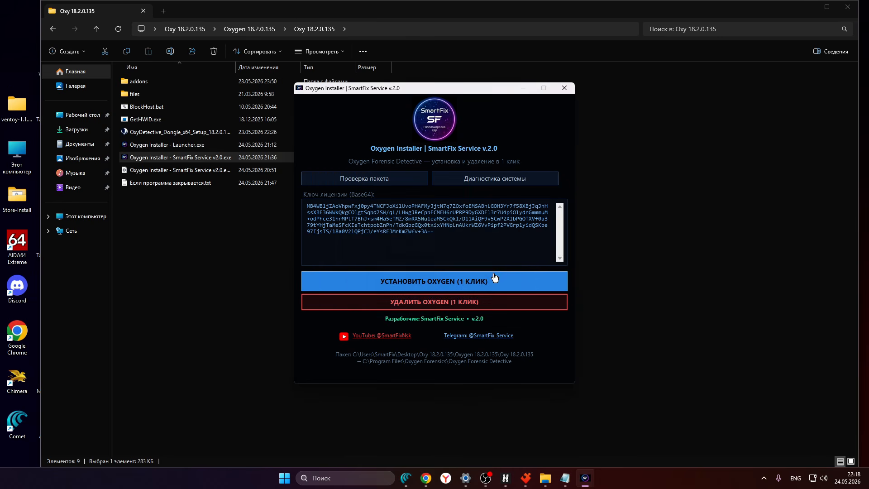
{"action": "left_click", "coordinate": [425, 284]}
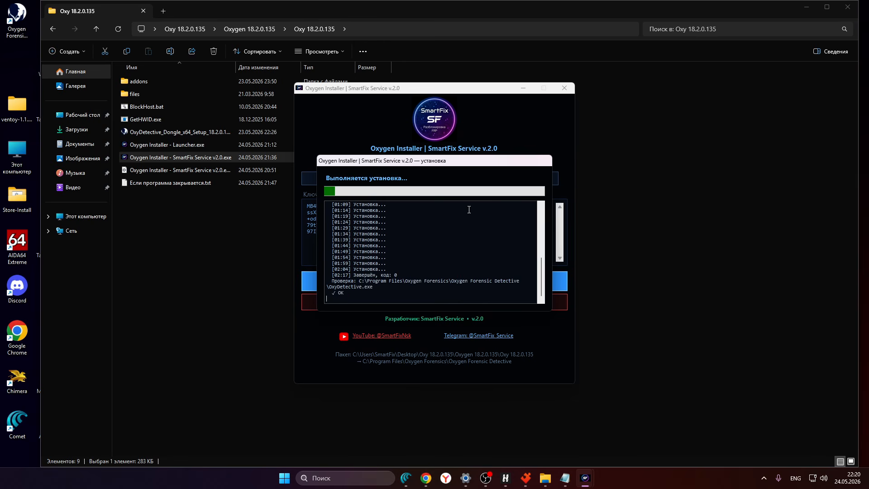
Step: Follow the installation log until all six installation stages are done, and dismiss the completion message
{"action": "scroll", "coordinate": [435, 253], "scroll_direction": "up", "scroll_amount": 2}
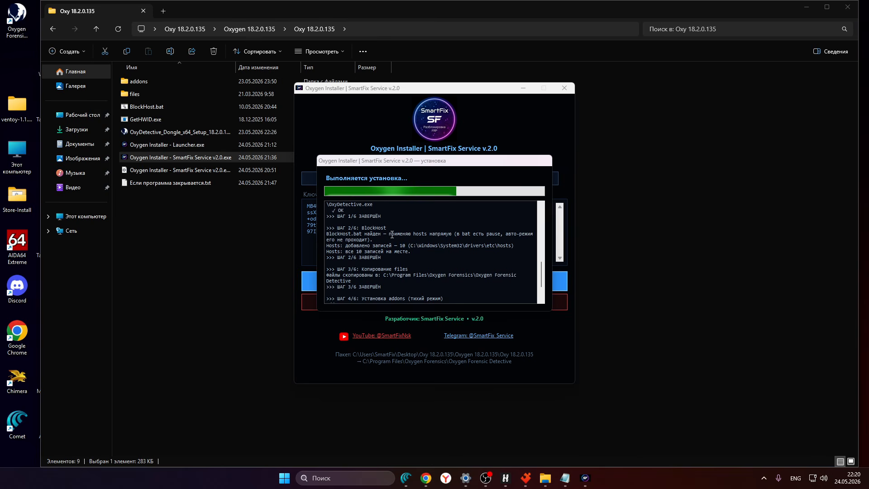
{"action": "scroll", "coordinate": [363, 229], "scroll_direction": "up", "scroll_amount": 1}
{"action": "scroll", "coordinate": [362, 247], "scroll_direction": "down", "scroll_amount": 1}
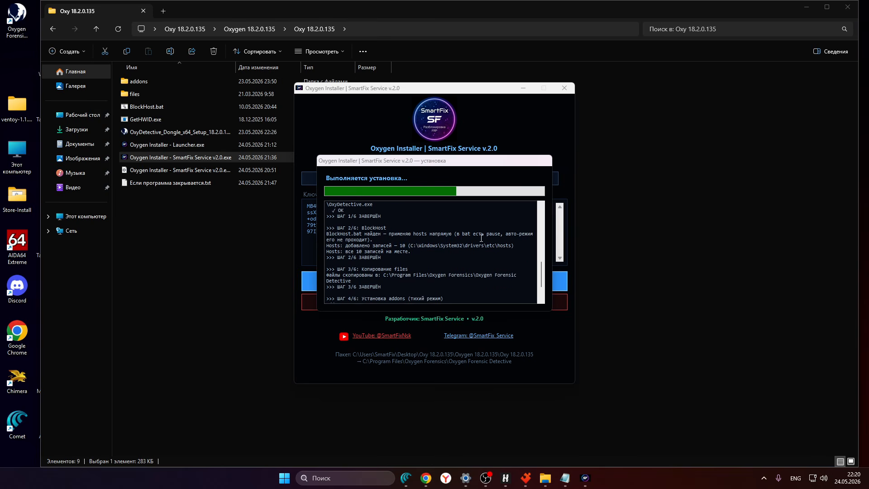
{"action": "scroll", "coordinate": [391, 243], "scroll_direction": "down", "scroll_amount": 2}
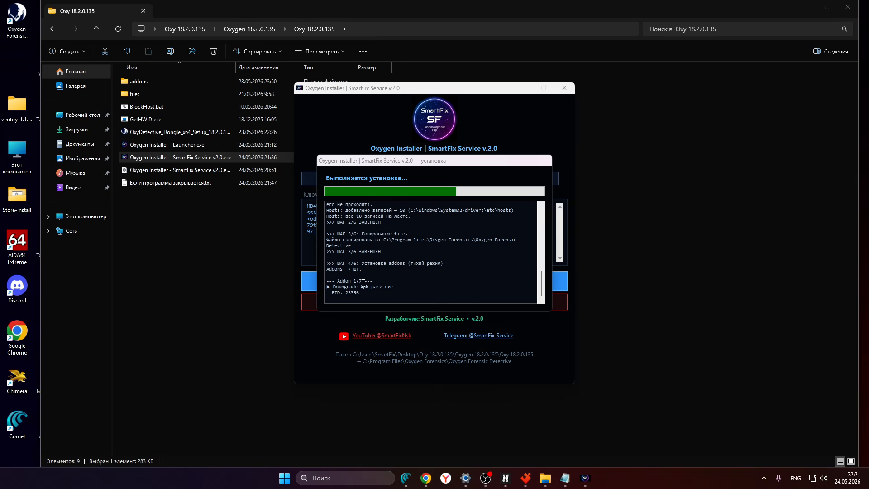
{"action": "left_click", "coordinate": [363, 283]}
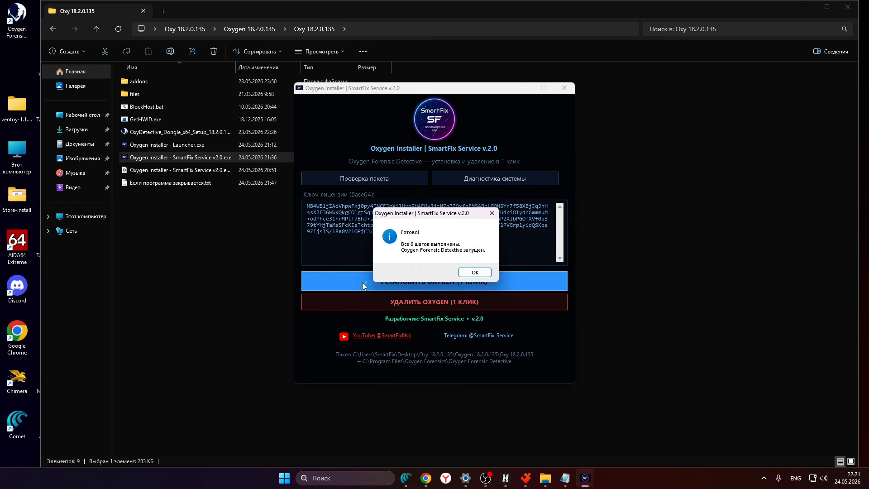
{"action": "left_click", "coordinate": [474, 271]}
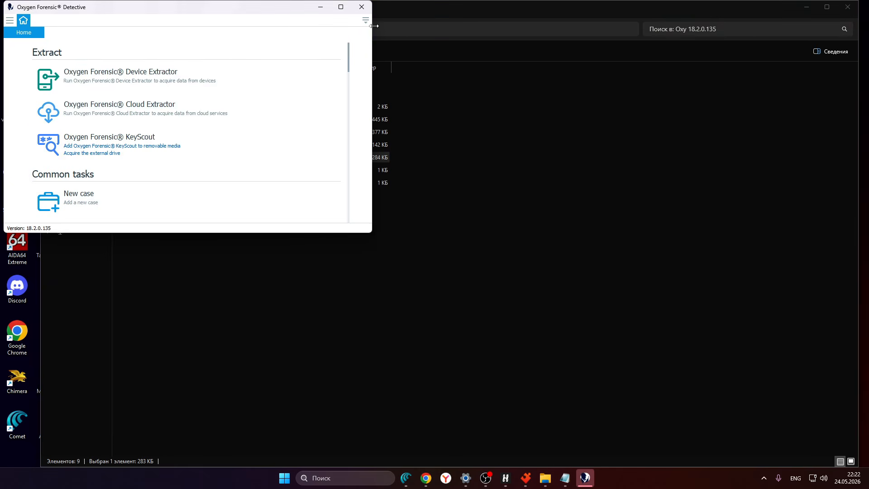
Step: Turn off the check for updates at program startup in the Updates options, and close the options
{"action": "left_click", "coordinate": [366, 20]}
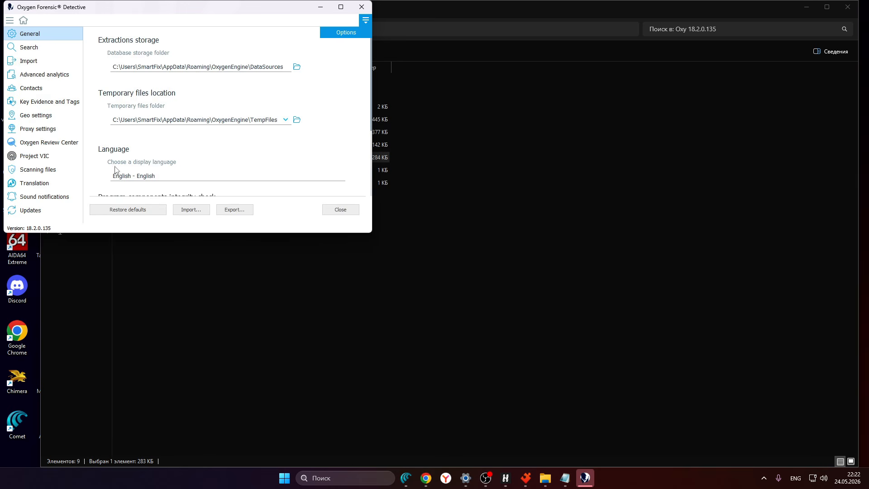
{"action": "left_click", "coordinate": [38, 211]}
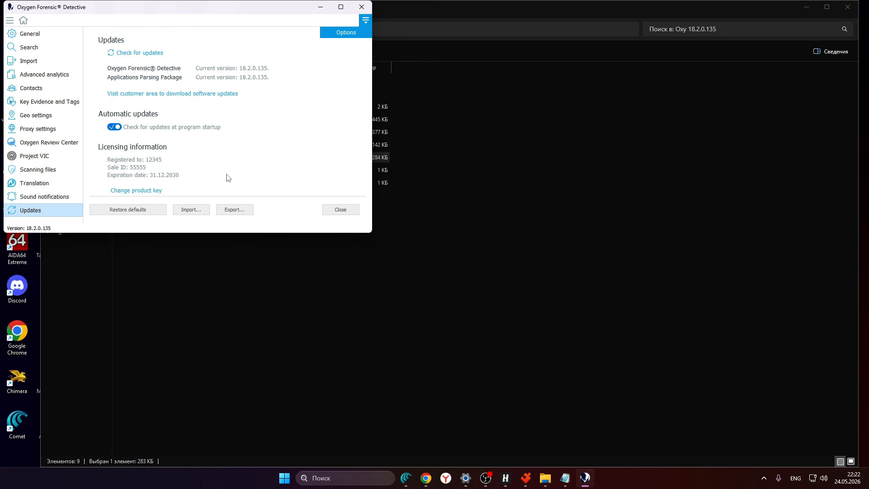
{"action": "left_click", "coordinate": [115, 127]}
{"action": "left_click", "coordinate": [340, 211]}
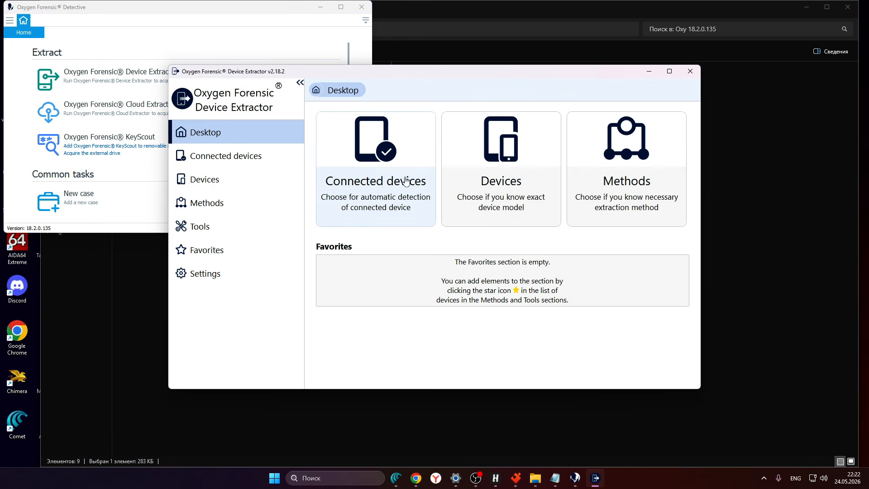
Step: Browse the supported devices and extraction methods in Device Extractor, and open the Unisoc/Spreadtrum Android method for the Samsung Galaxy A03 (SM-A035F)
{"action": "left_click", "coordinate": [240, 185]}
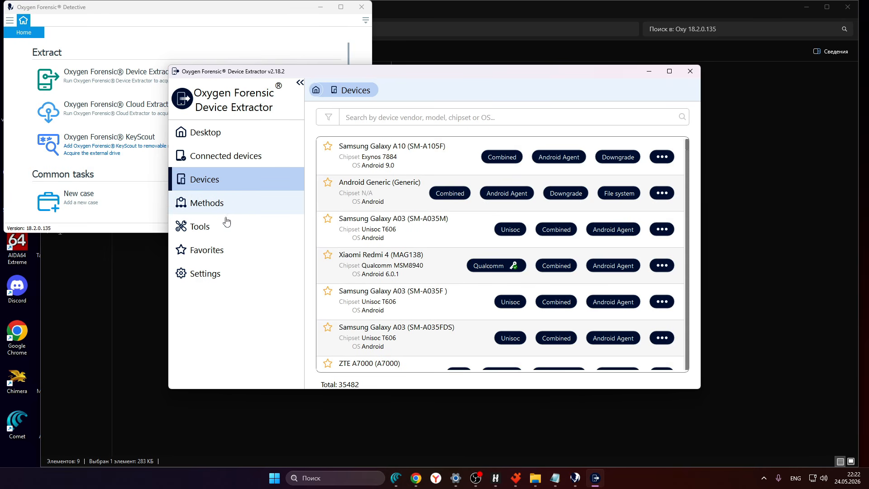
{"action": "left_click", "coordinate": [264, 211]}
{"action": "scroll", "coordinate": [430, 253], "scroll_direction": "down", "scroll_amount": 3}
{"action": "scroll", "coordinate": [430, 255], "scroll_direction": "down", "scroll_amount": 1}
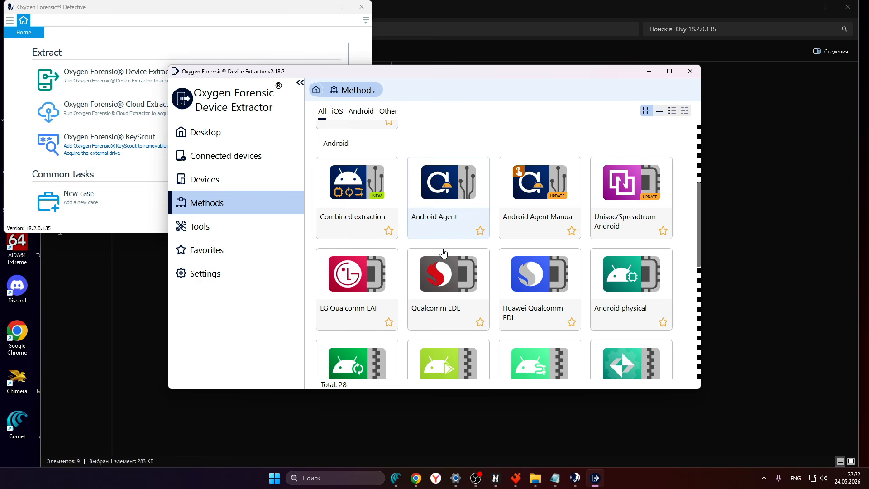
{"action": "scroll", "coordinate": [534, 281], "scroll_direction": "down", "scroll_amount": 2}
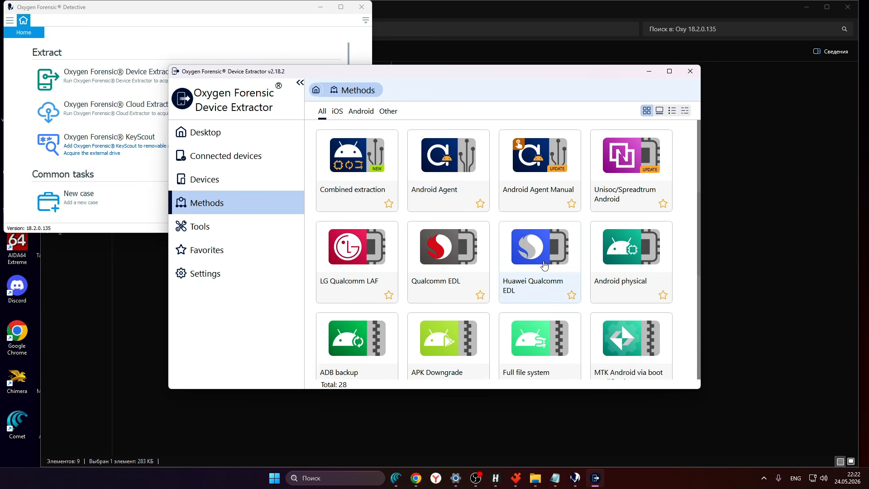
{"action": "scroll", "coordinate": [500, 272], "scroll_direction": "up", "scroll_amount": 2}
{"action": "left_click", "coordinate": [609, 198]}
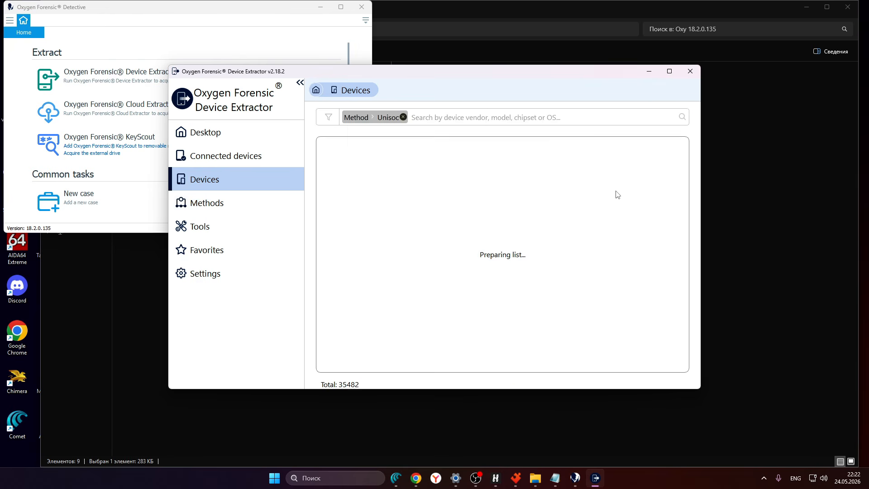
{"action": "left_click", "coordinate": [508, 163]}
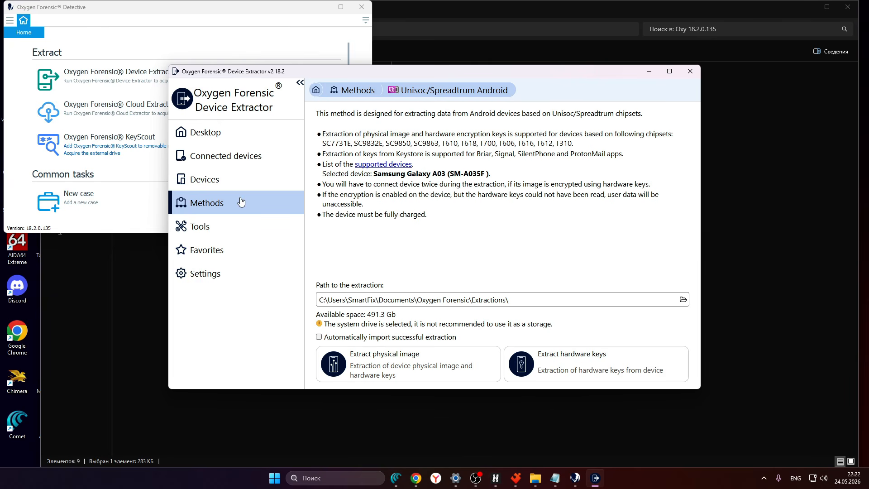
Step: Return to the extraction methods and open the Huawei Kirin method for the Huawei 30S (CDY-AN90)
{"action": "left_click", "coordinate": [228, 181]}
{"action": "left_click", "coordinate": [219, 202]}
{"action": "scroll", "coordinate": [465, 233], "scroll_direction": "down", "scroll_amount": 5}
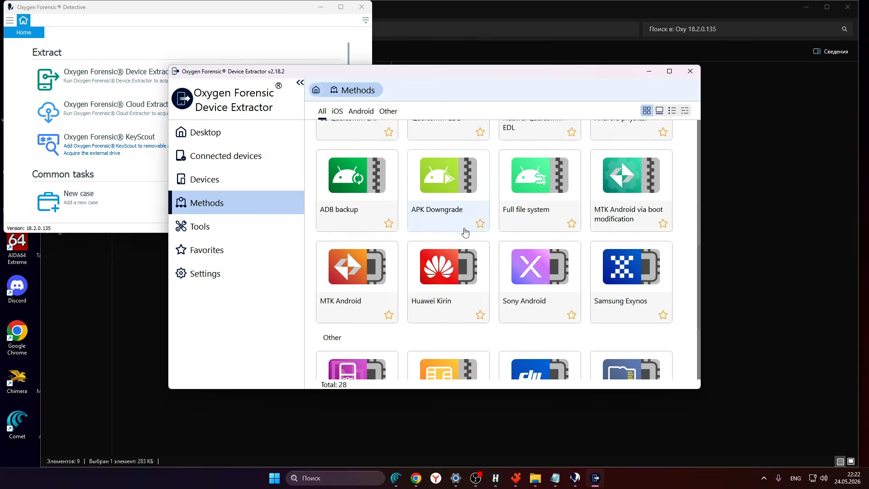
{"action": "scroll", "coordinate": [466, 228], "scroll_direction": "down", "scroll_amount": 3}
{"action": "scroll", "coordinate": [467, 223], "scroll_direction": "up", "scroll_amount": 2}
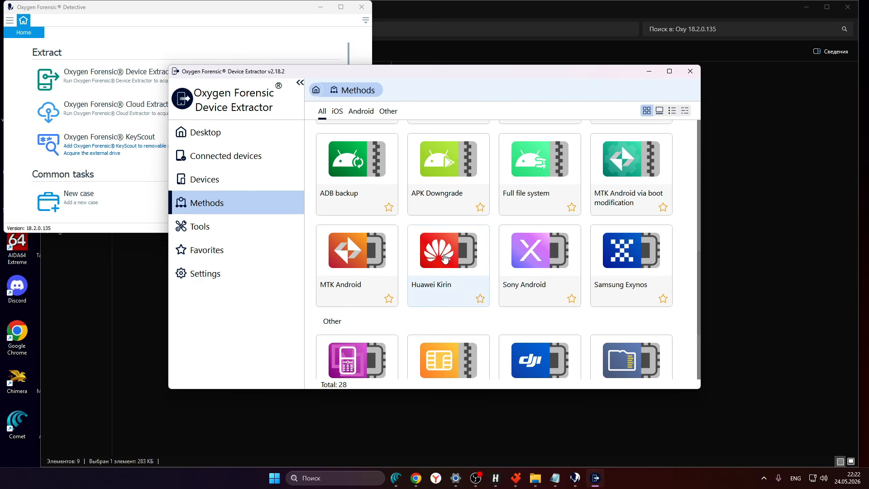
{"action": "left_click", "coordinate": [466, 226]}
{"action": "left_click", "coordinate": [458, 199]}
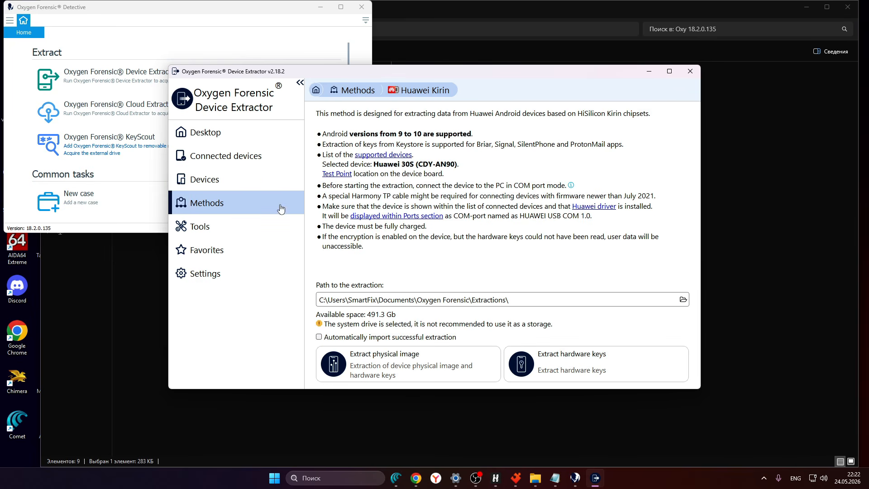
Step: Return to the extraction methods and open the Qualcomm EDL method for the Samsung Galaxy Note9 (SM-N9600)
{"action": "left_click", "coordinate": [226, 212]}
{"action": "scroll", "coordinate": [446, 255], "scroll_direction": "down", "scroll_amount": 3}
{"action": "scroll", "coordinate": [446, 254], "scroll_direction": "down", "scroll_amount": 4}
{"action": "scroll", "coordinate": [447, 255], "scroll_direction": "up", "scroll_amount": 2}
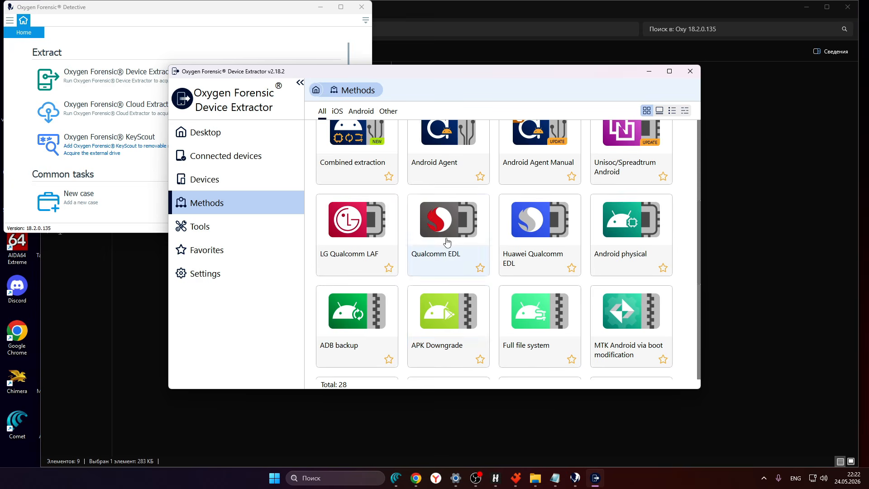
{"action": "left_click", "coordinate": [447, 255]}
{"action": "left_click", "coordinate": [481, 163]}
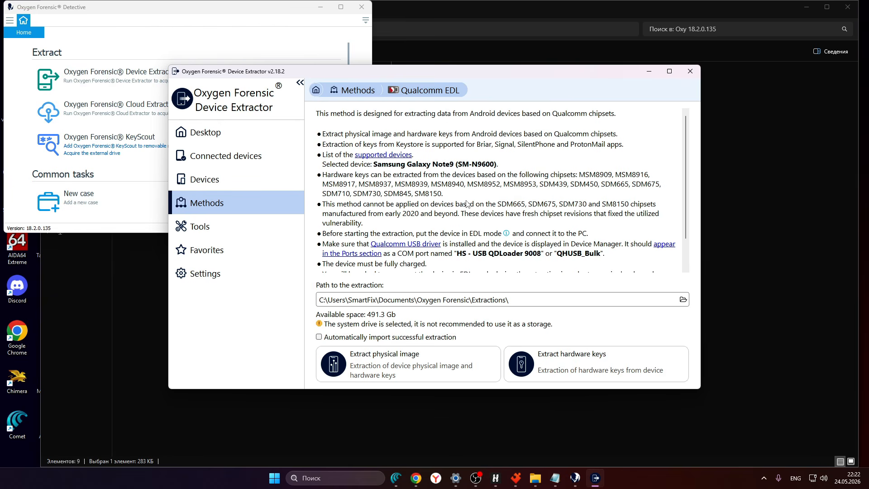
Step: Return to the extraction methods, open the Samsung Exynos method, and review its description
{"action": "left_click", "coordinate": [231, 204]}
{"action": "scroll", "coordinate": [481, 219], "scroll_direction": "down", "scroll_amount": 10}
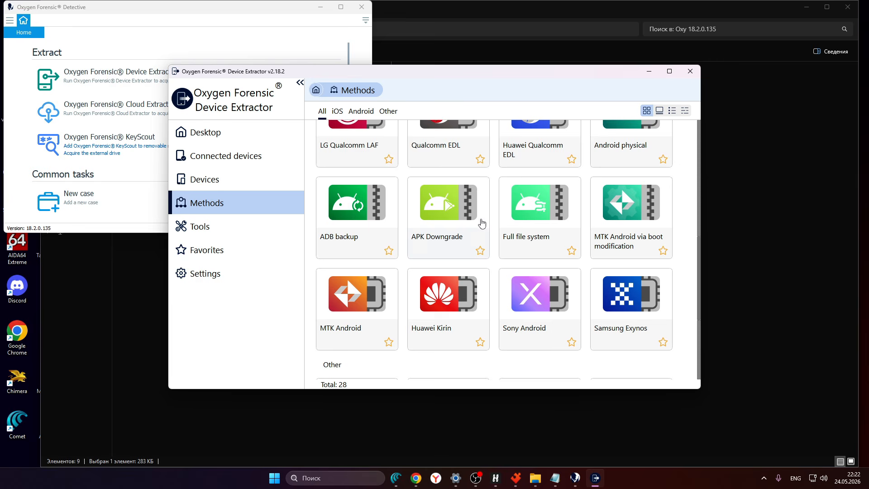
{"action": "scroll", "coordinate": [481, 219], "scroll_direction": "up", "scroll_amount": 3}
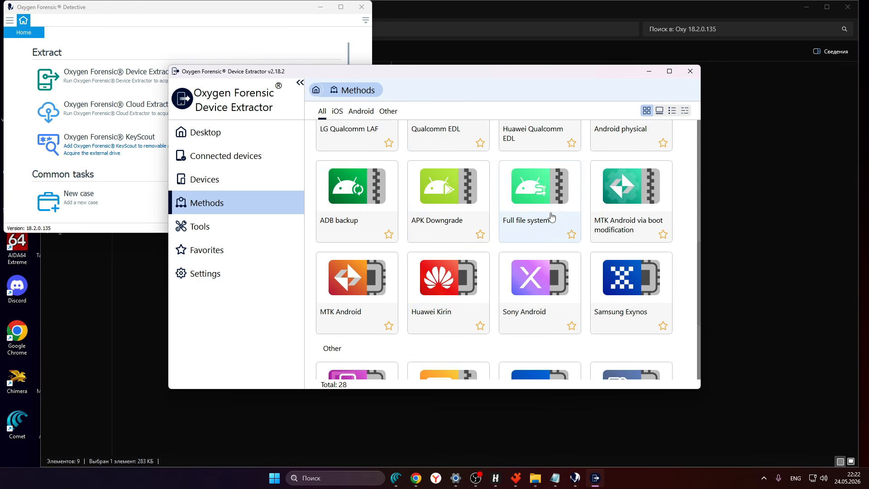
{"action": "scroll", "coordinate": [519, 219], "scroll_direction": "up", "scroll_amount": 1}
{"action": "scroll", "coordinate": [515, 212], "scroll_direction": "down", "scroll_amount": 1}
{"action": "left_click", "coordinate": [637, 312]}
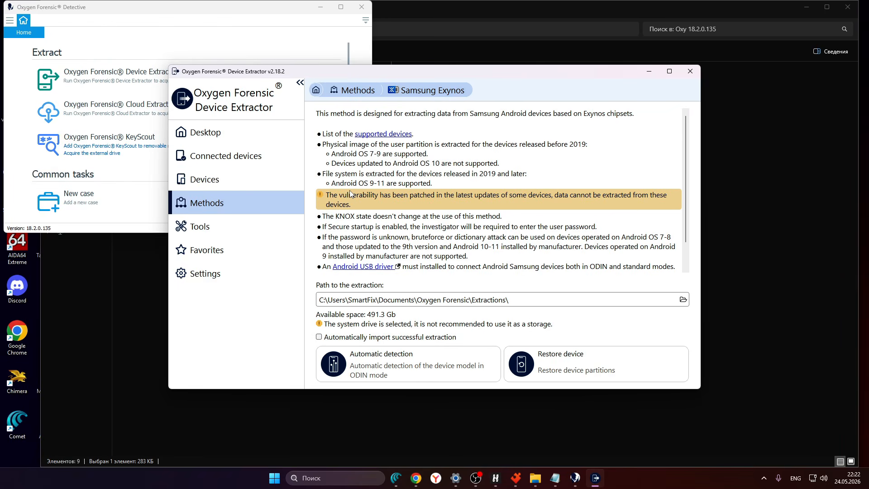
{"action": "scroll", "coordinate": [379, 257], "scroll_direction": "down", "scroll_amount": 1}
{"action": "scroll", "coordinate": [379, 257], "scroll_direction": "up", "scroll_amount": 1}
Step: View the Connected devices section, close Device Extractor, and exit Oxygen Forensic Detective, confirming the closure
{"action": "left_click", "coordinate": [239, 167]}
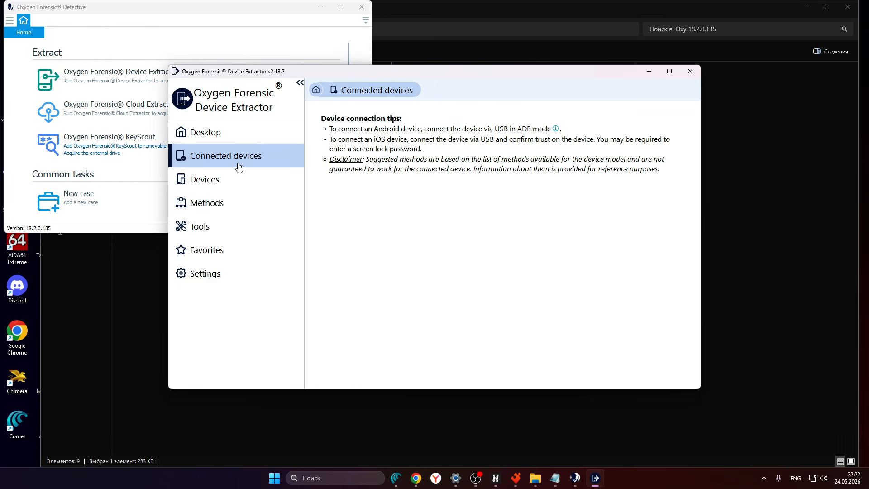
{"action": "left_click", "coordinate": [689, 71]}
{"action": "left_click", "coordinate": [362, 9]}
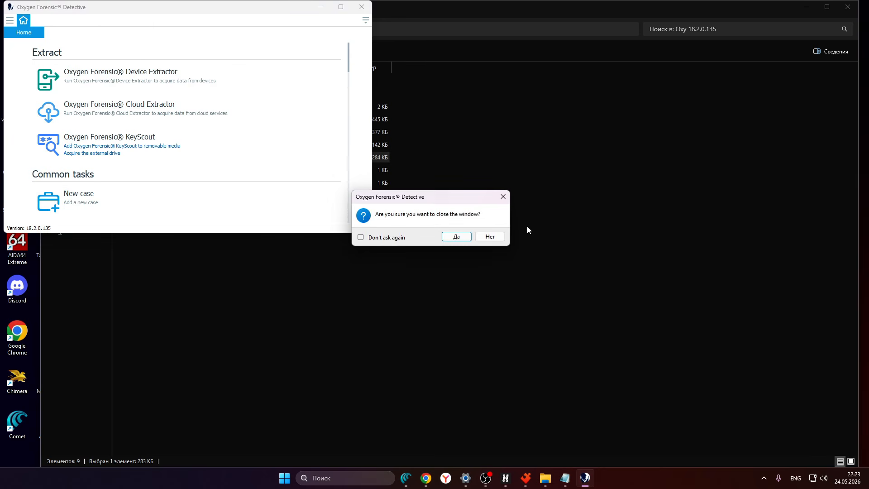
{"action": "left_click", "coordinate": [449, 235]}
{"action": "left_click", "coordinate": [373, 243]}
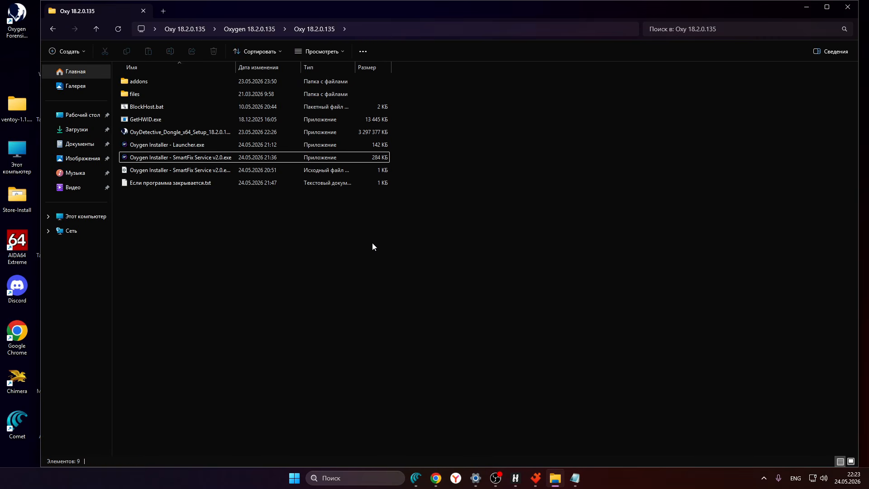